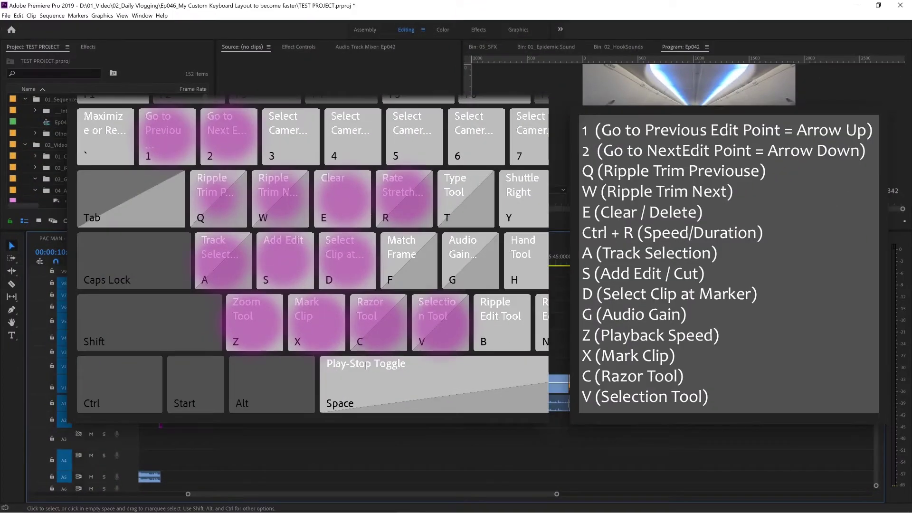
# Ripple-trim the long clip near 00:05:40 after and before the playhead, undoing each trim.
pyautogui.scroll(1, 554, 376)
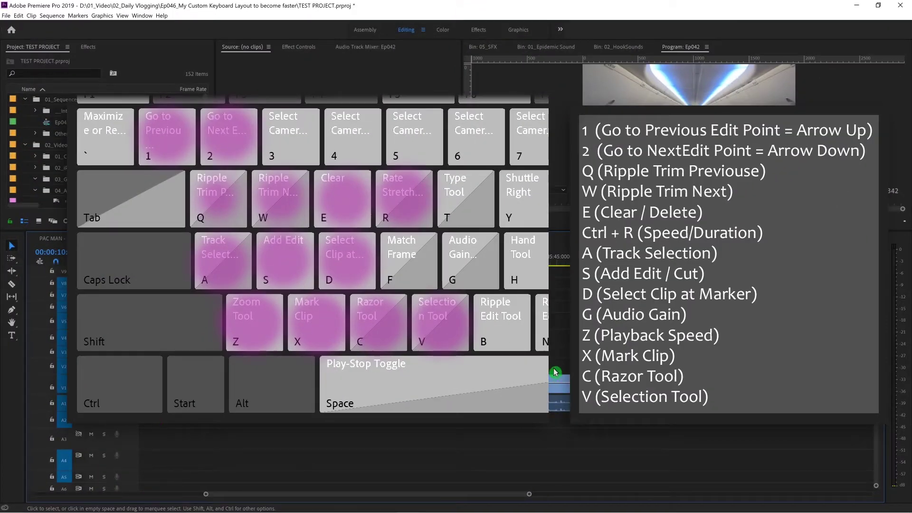
pyautogui.scroll(2, 550, 369)
pyautogui.click(437, 259)
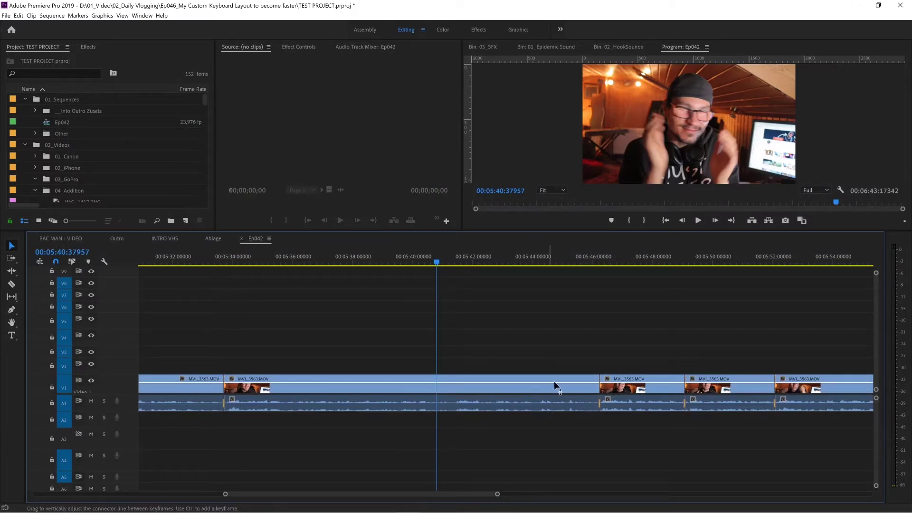
pyautogui.click(509, 346)
pyautogui.press('w')
pyautogui.click(748, 380)
pyautogui.hotkey('ctrl', 'z')
pyautogui.press('q')
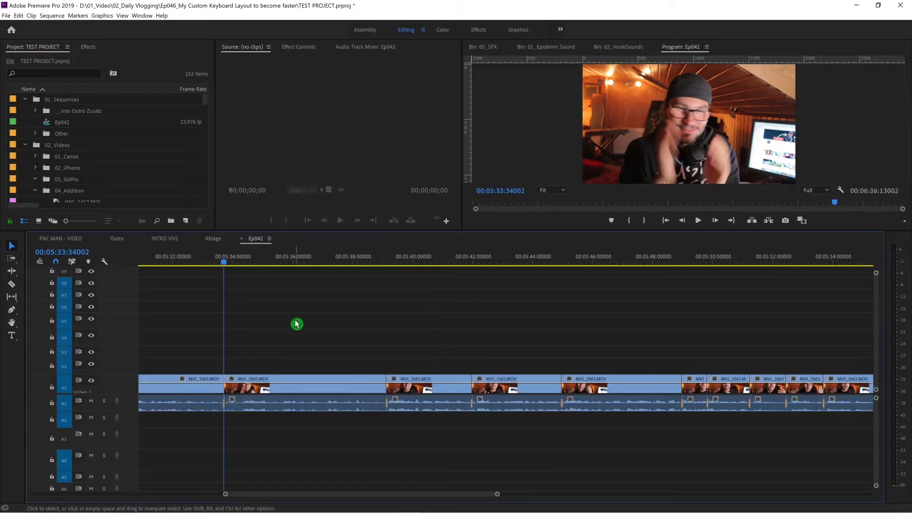
pyautogui.hotkey('ctrl', 'z')
# Delete the long clip's video part and its audio part as a test, and restore both.
pyautogui.click(420, 384)
pyautogui.press('Delete')
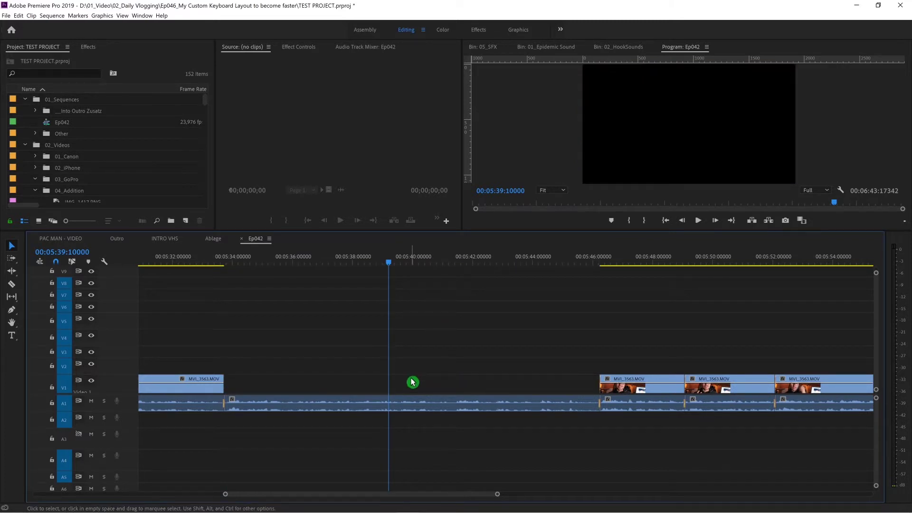
pyautogui.hotkey('ctrl', 'z')
pyautogui.press('Delete')
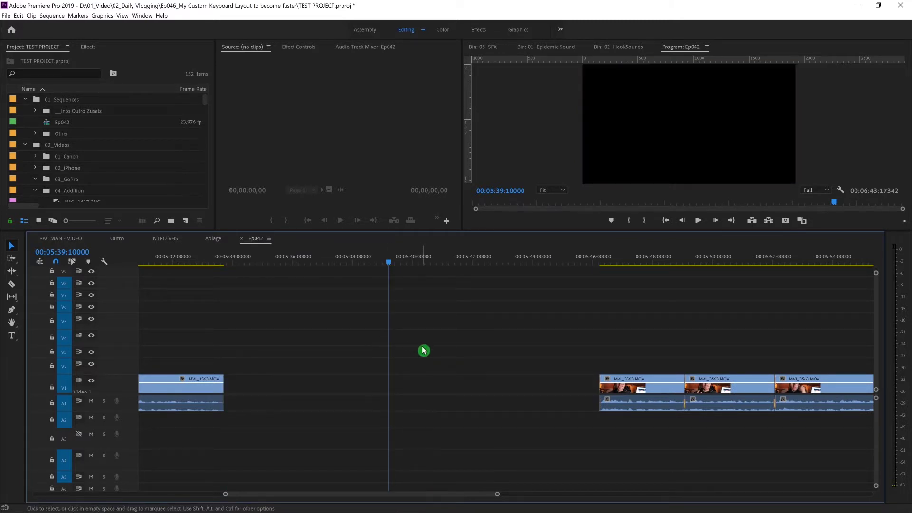
pyautogui.hotkey('ctrl', 'z')
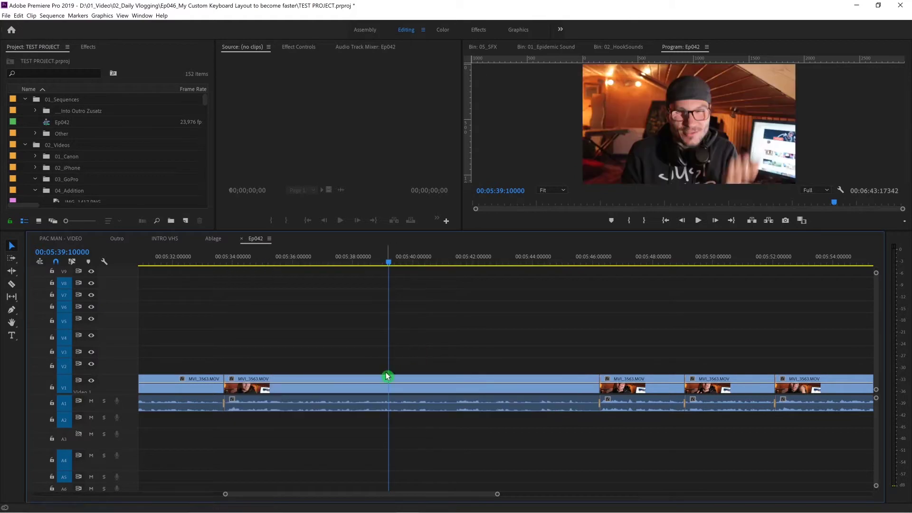
# Delete the long clip at 00:05:39 and close the gap it leaves.
pyautogui.press('Delete')
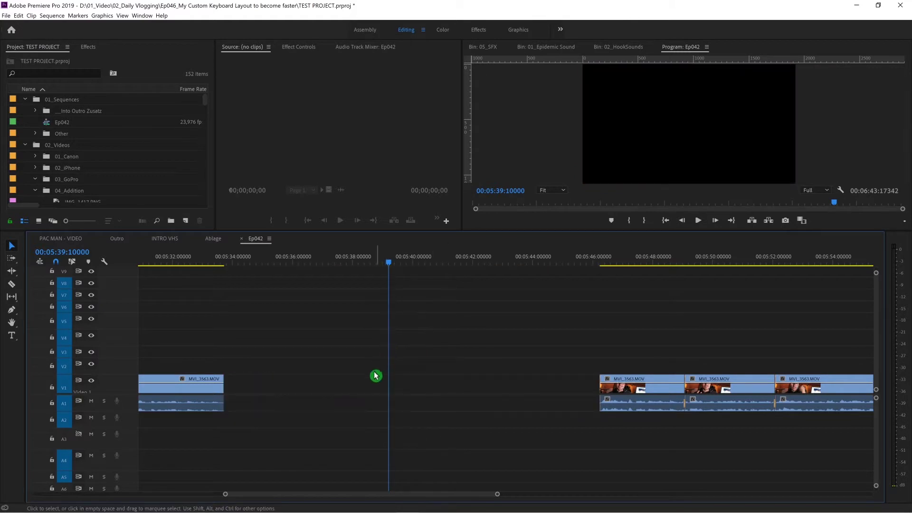
pyautogui.click(303, 386)
pyautogui.press('Delete')
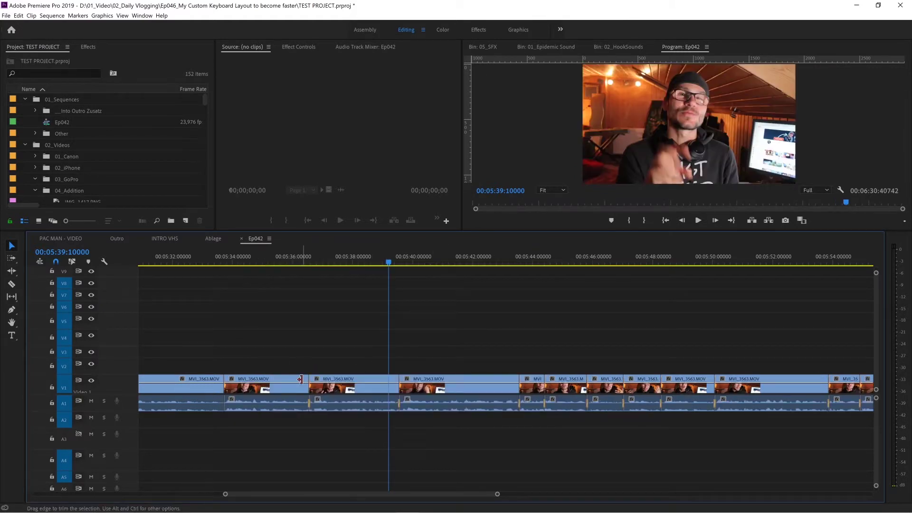
# Open the speed and duration settings of the long clip and dismiss them without changes.
pyautogui.click(300, 384)
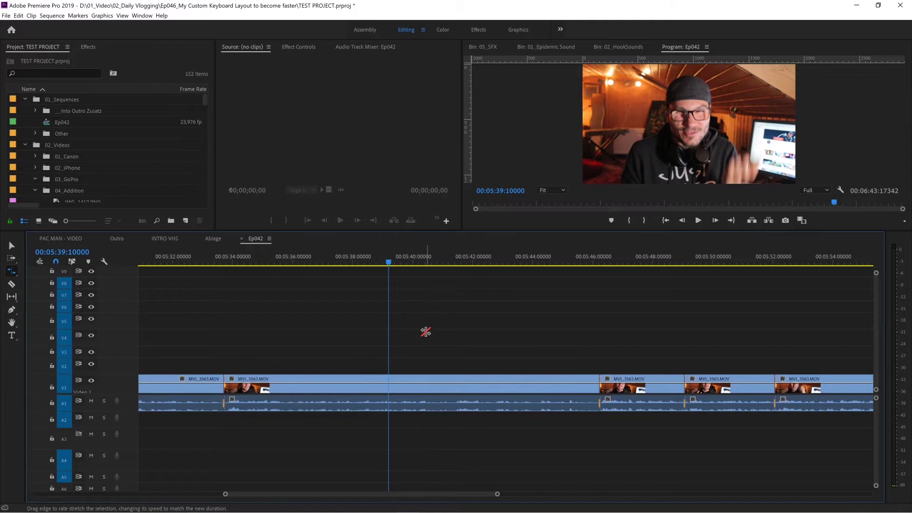
pyautogui.hotkey('ctrl', 'r')
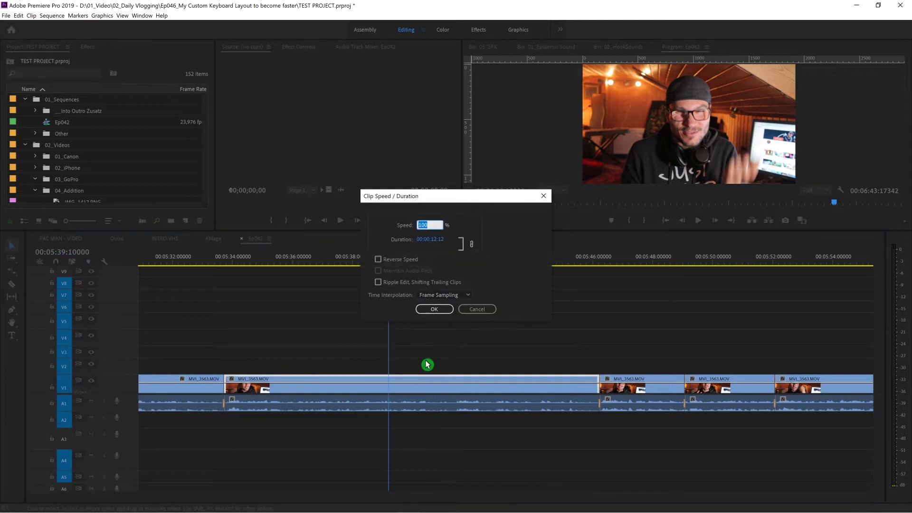
pyautogui.press('Escape')
# Select all clips on every track from the long clip onward using Track Select Forward.
pyautogui.press('a')
pyautogui.click(387, 318)
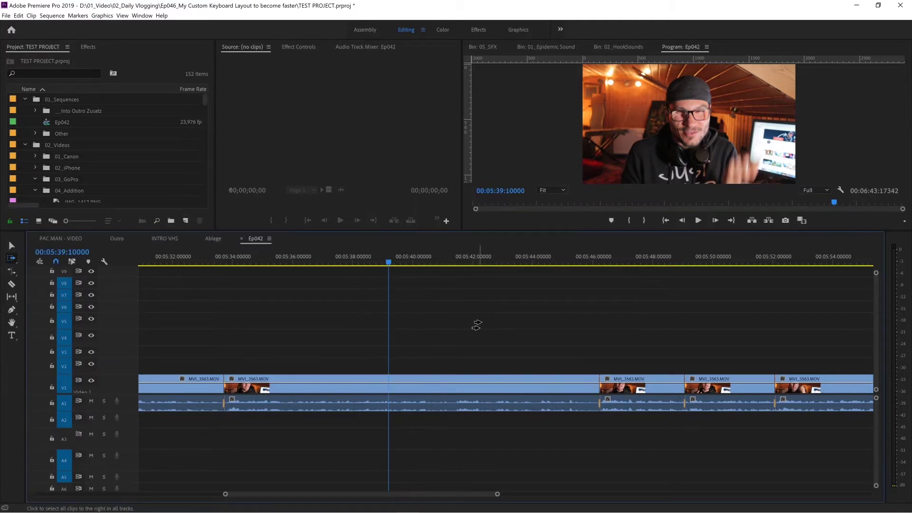
pyautogui.click(486, 326)
pyautogui.press('v')
pyautogui.click(493, 327)
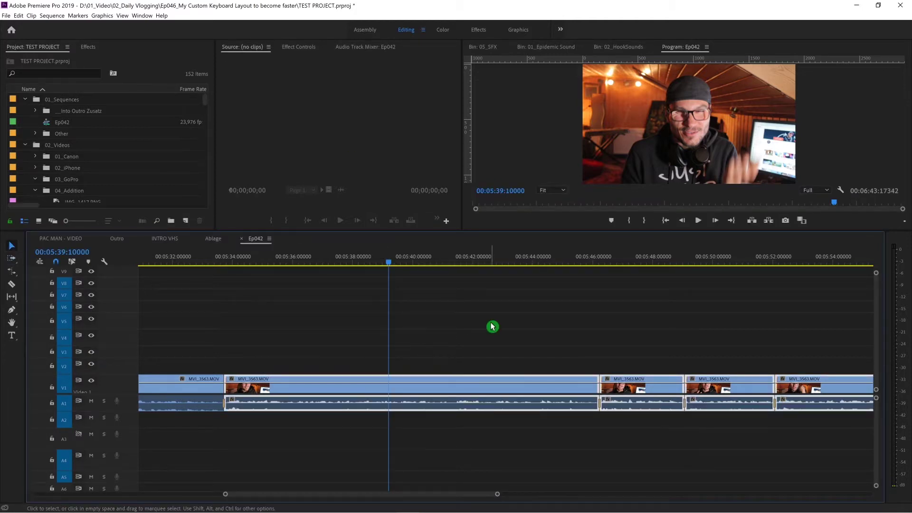
pyautogui.scroll(-6, 440, 343)
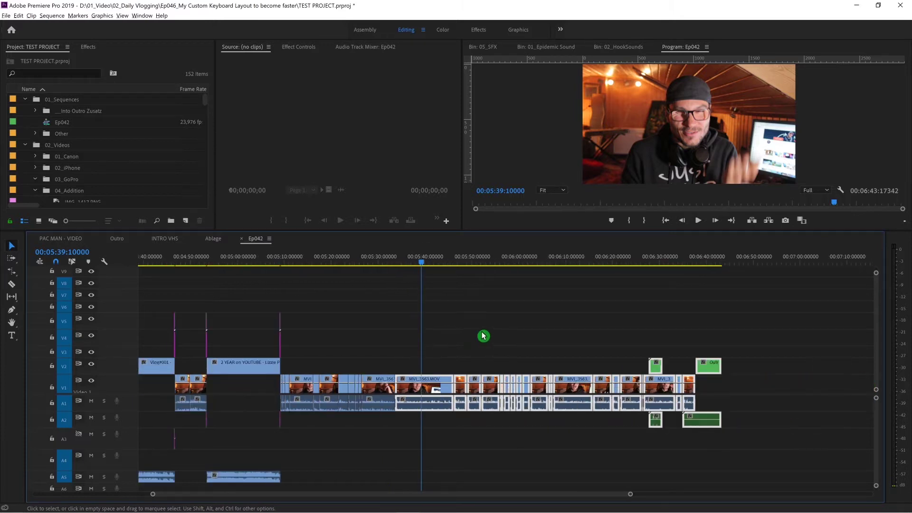
# Select all clips after about 00:00:14 across every track, shift them later in the timeline, and undo the move.
pyautogui.press('Home')
pyautogui.scroll(7, 190, 352)
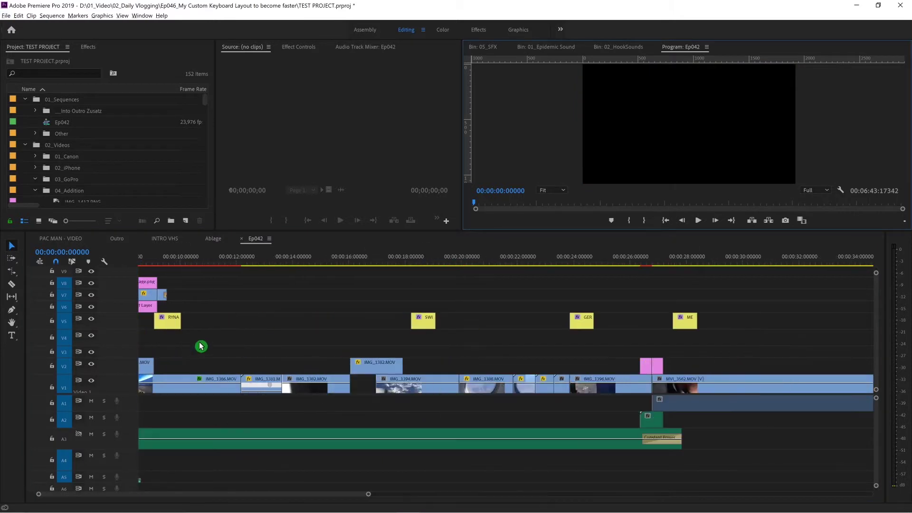
pyautogui.click(263, 262)
pyautogui.press('space')
pyautogui.press('a')
pyautogui.click(334, 317)
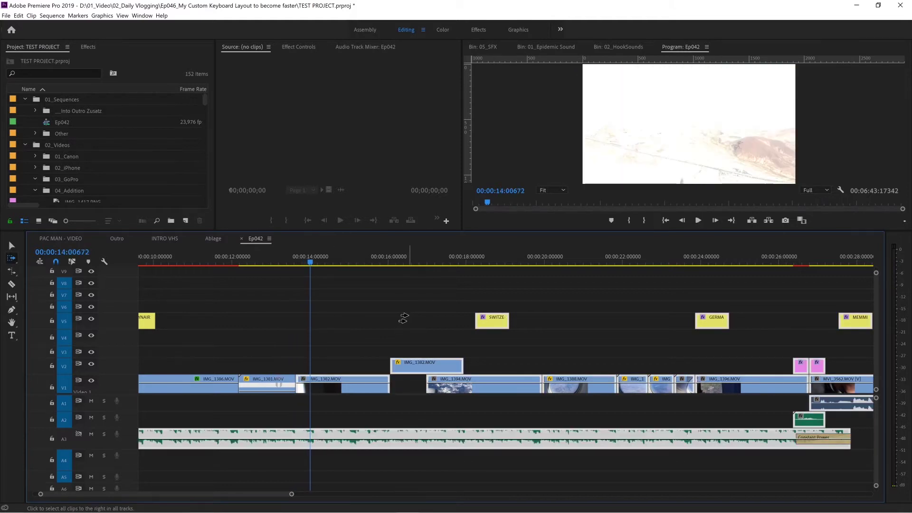
pyautogui.press('v')
pyautogui.moveTo(344, 383); pyautogui.dragTo(467, 383)
pyautogui.hotkey('ctrl', 'z')
# Select all clips on every track in the backward direction using Track Select Backward.
pyautogui.hotkey('shift', 'a')
pyautogui.click(290, 315)
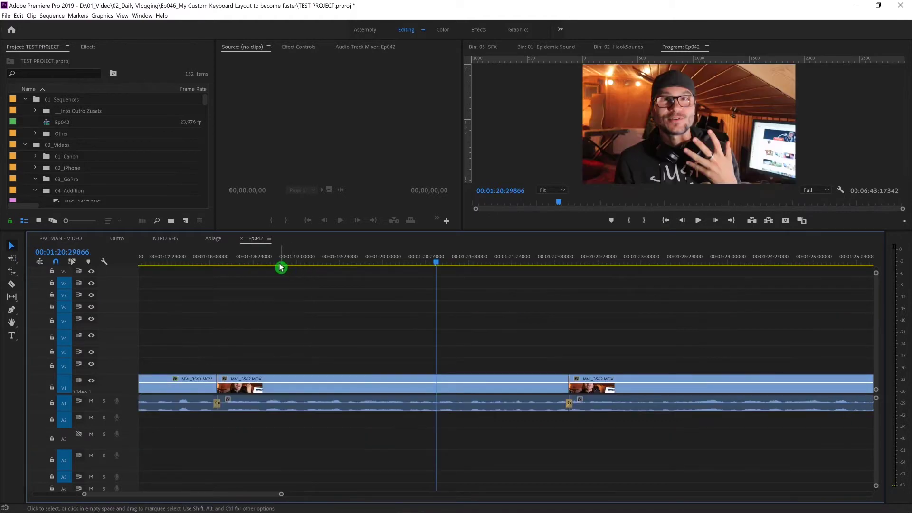
# Razor a short section out of the clip from 00:01:19:13687 and move its video up to track V4.
pyautogui.moveTo(281, 262); pyautogui.dragTo(320, 267)
pyautogui.press('c')
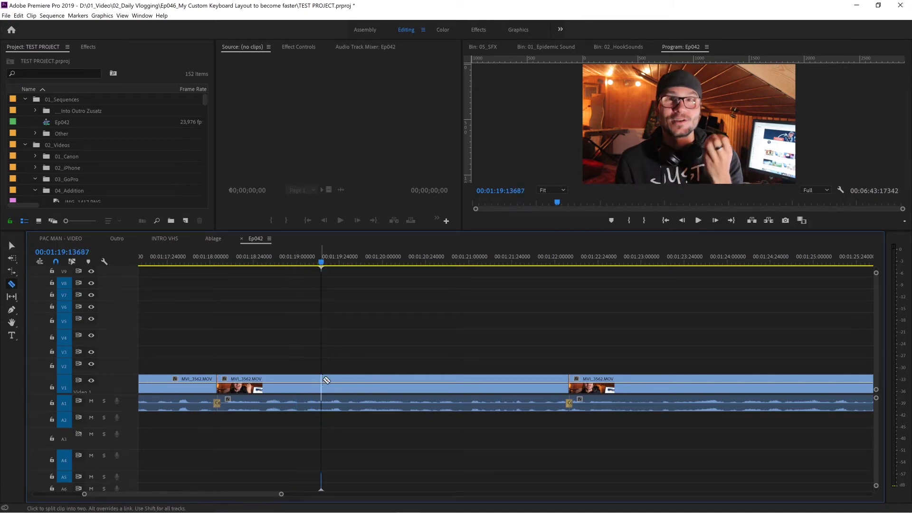
pyautogui.click(322, 382)
pyautogui.click(365, 383)
pyautogui.press('v')
pyautogui.moveTo(347, 381)
pyautogui.mouseDown()
pyautogui.moveTo(295, 350)
pyautogui.moveTo(353, 380)
pyautogui.mouseUp()
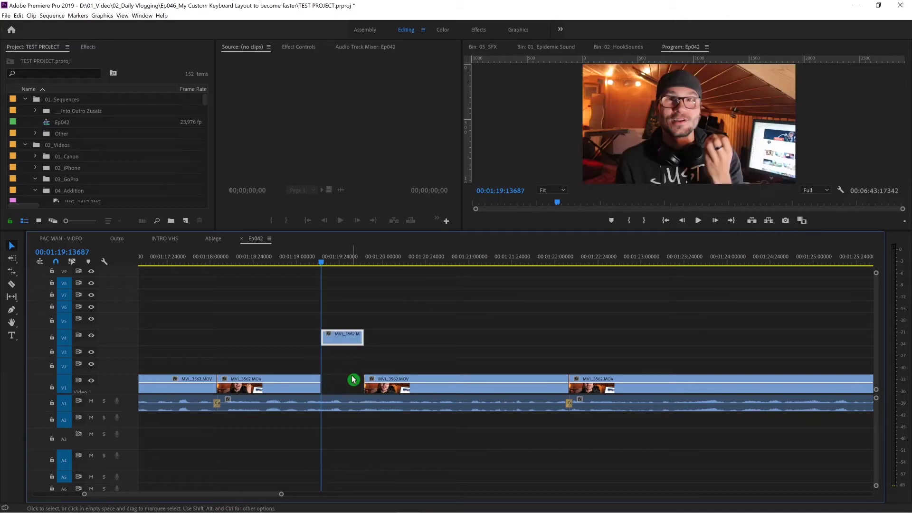
# Undo the move to track V4 and both razor cuts.
pyautogui.hotkey('ctrl', 'z')
pyautogui.hotkey('ctrl', 'z')
pyautogui.click(284, 257)
pyautogui.hotkey('ctrl', 'z')
# Add edits to the clip at 00:01:21:01038 and at about 00:01:20.
pyautogui.moveTo(284, 258); pyautogui.dragTo(473, 267)
pyautogui.hotkey('ctrl', 'k')
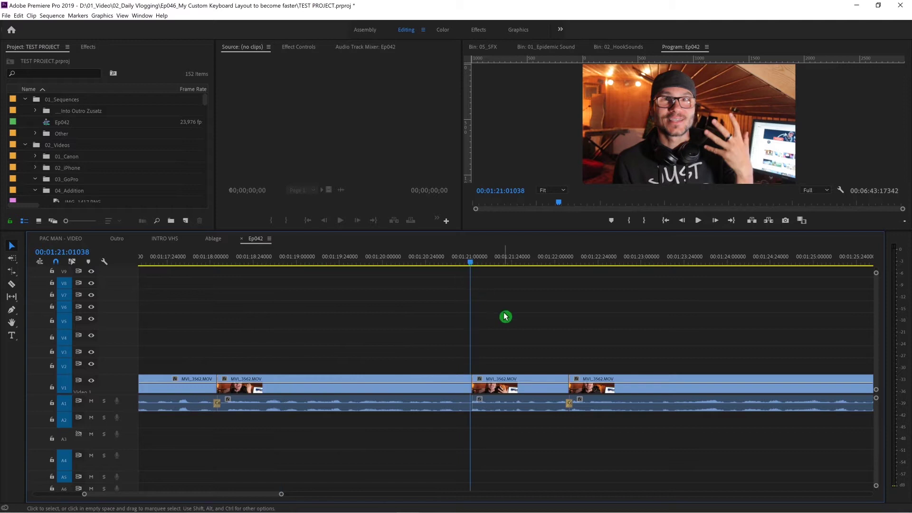
pyautogui.moveTo(463, 264); pyautogui.dragTo(429, 262)
pyautogui.click(375, 261)
pyautogui.hotkey('ctrl', 'k')
# Delete the segment between the edits at about 00:01:20 and 00:01:21 and close the gap.
pyautogui.press('d')
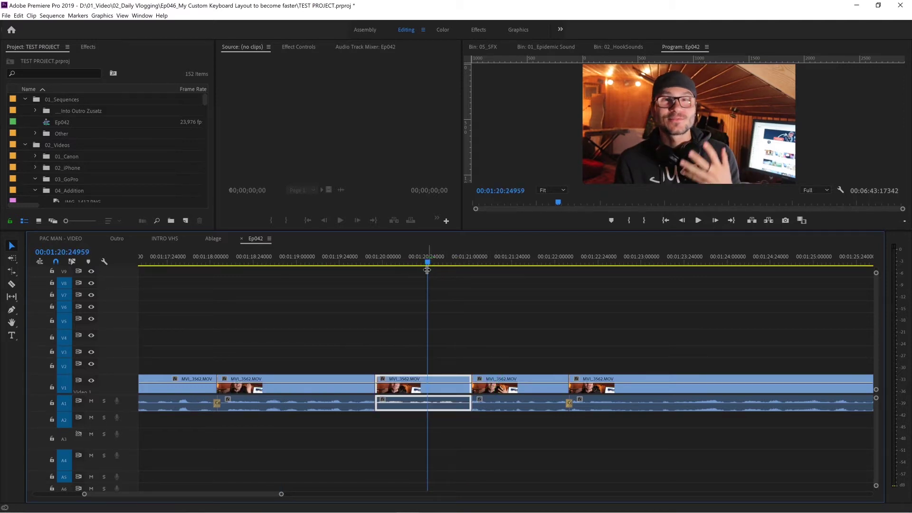
pyautogui.press('Delete')
pyautogui.click(453, 384)
pyautogui.press('Delete')
# Add edits to the following footage at about 00:01:22 and at 00:01:23:20671.
pyautogui.moveTo(430, 262); pyautogui.dragTo(681, 258)
pyautogui.hotkey('ctrl', 'k')
pyautogui.hotkey('ctrl', 'k')
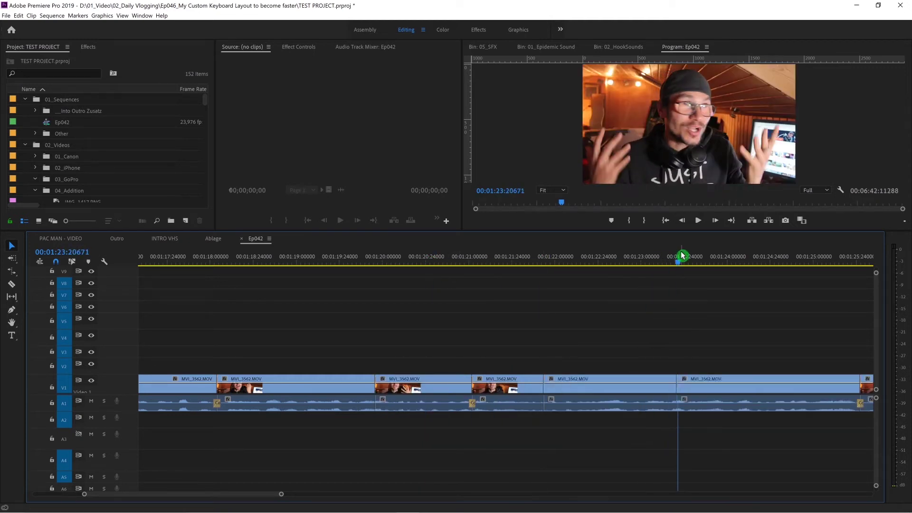
# Delete the segment between about 00:01:22 and 00:01:23:20671 and close the gap.
pyautogui.press('d')
pyautogui.click(620, 258)
pyautogui.press('d')
pyautogui.press('Delete')
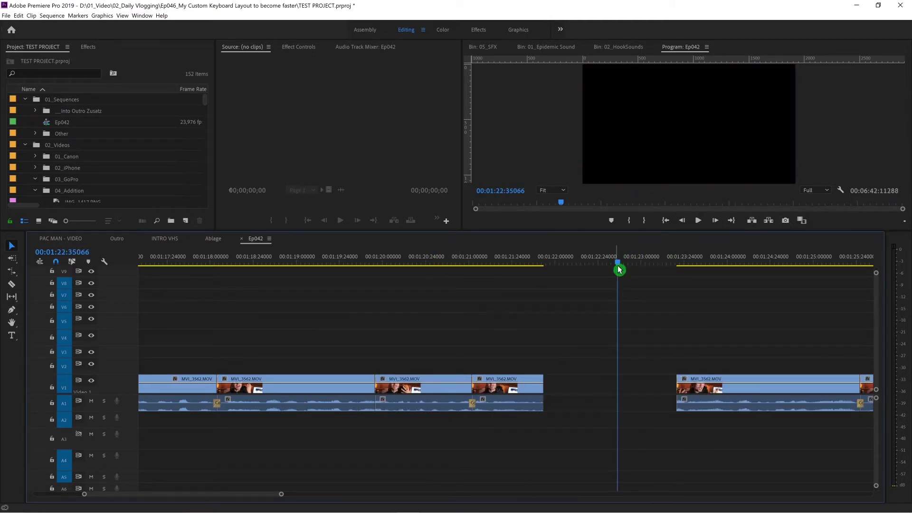
pyautogui.click(620, 385)
pyautogui.press('Delete')
# Play the sequence onward and add an edit at about 00:01:24.
pyautogui.scroll(-2, 577, 327)
pyautogui.scroll(1, 572, 318)
pyautogui.press('space')
pyautogui.hotkey('ctrl', 'k')
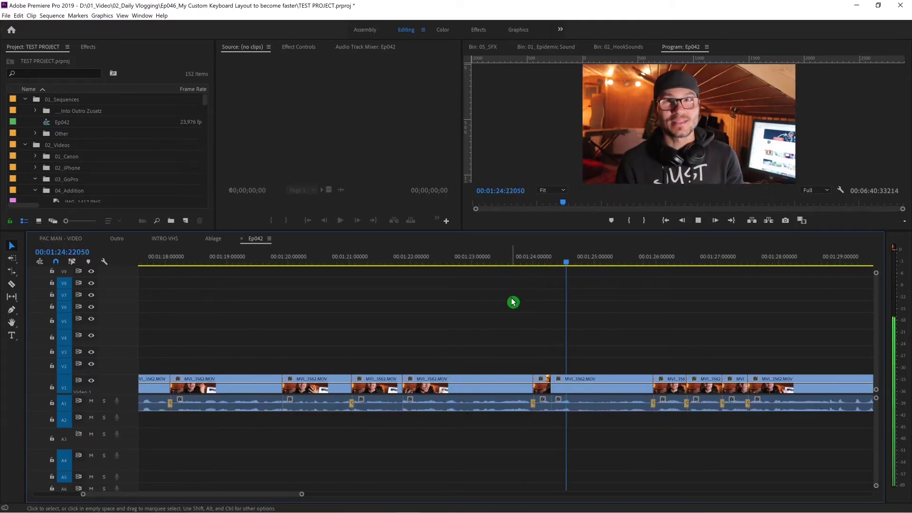
# Ripple-trim the starts of the clips following the edit at about 00:01:24 while playing through them.
pyautogui.press('q')
pyautogui.press('space')
pyautogui.press('q')
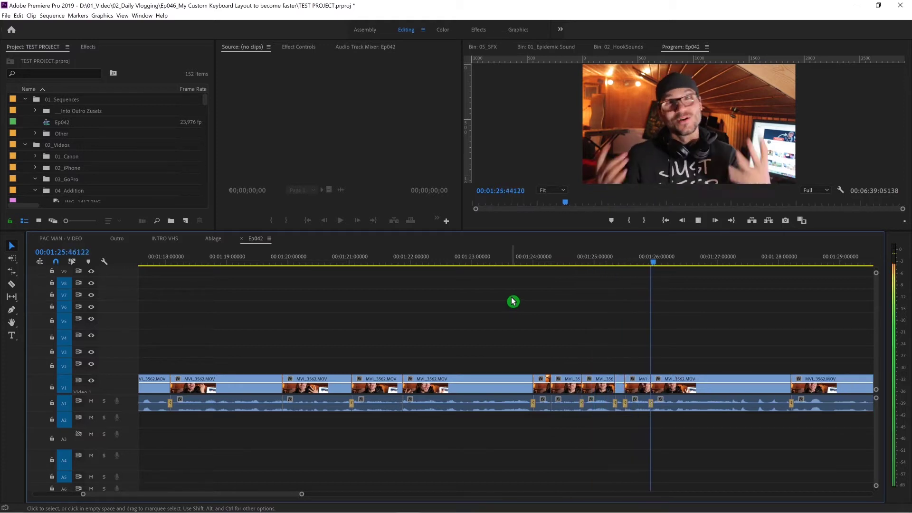
pyautogui.press('q')
pyautogui.press('space')
pyautogui.press('q')
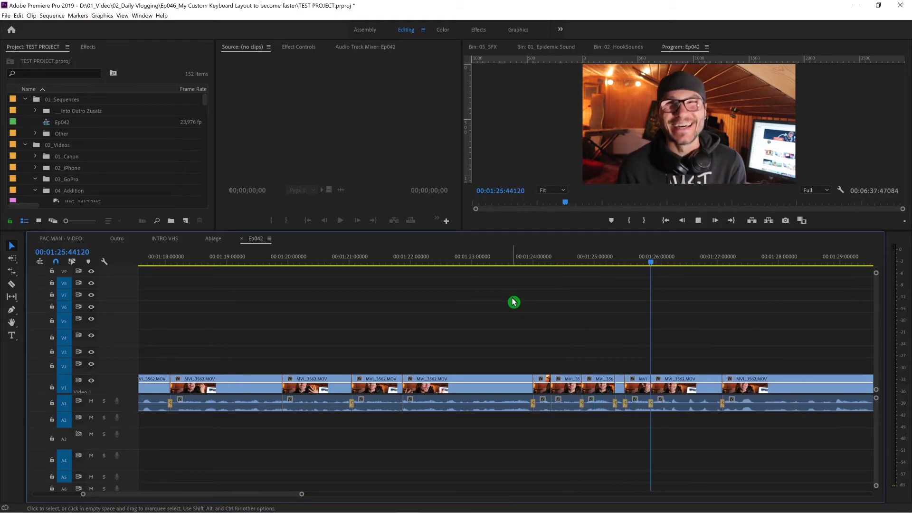
# Add an edit shortly before 00:01:27, delete the short remainder of that clip, and close the gap.
pyautogui.press('space')
pyautogui.hotkey('ctrl', 'k')
pyautogui.press('space')
pyautogui.press('space')
pyautogui.moveTo(699, 260); pyautogui.dragTo(715, 260)
pyautogui.press('Delete')
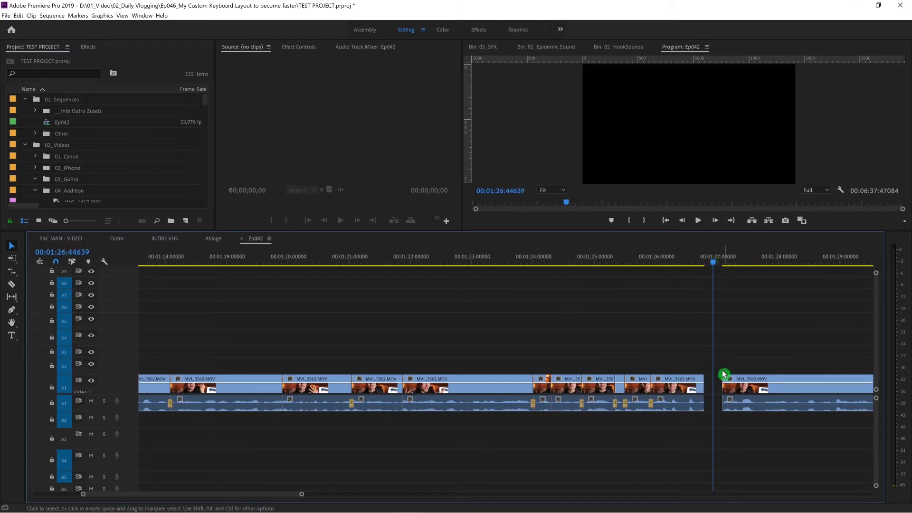
pyautogui.click(717, 384)
pyautogui.press('Delete')
# Review the footage at increased playback speed from about 00:01:43 and again from about 00:01:41.
pyautogui.click(486, 265)
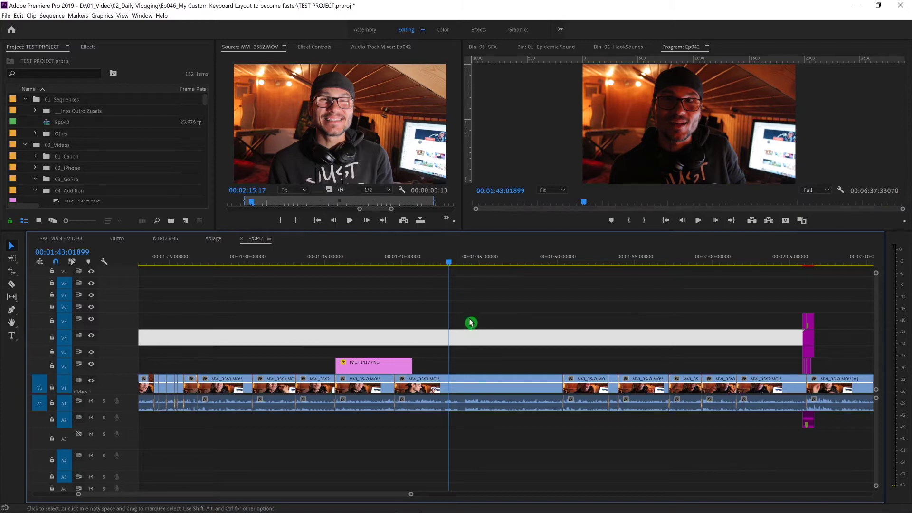
pyautogui.scroll(3, 462, 314)
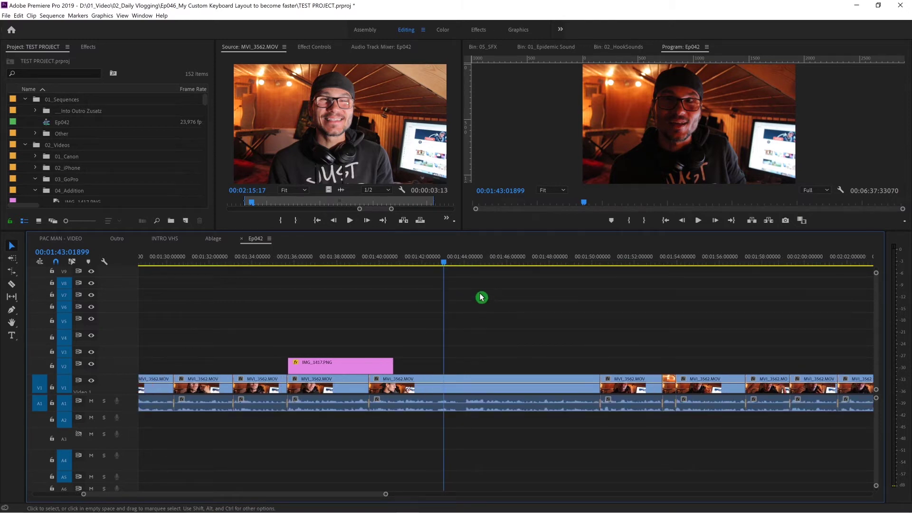
pyautogui.press('l')
pyautogui.press('l')
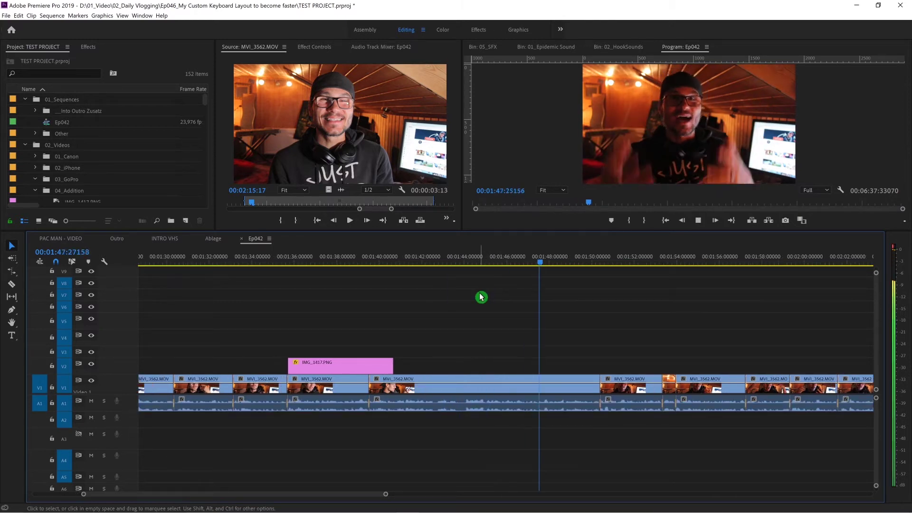
pyautogui.click(436, 261)
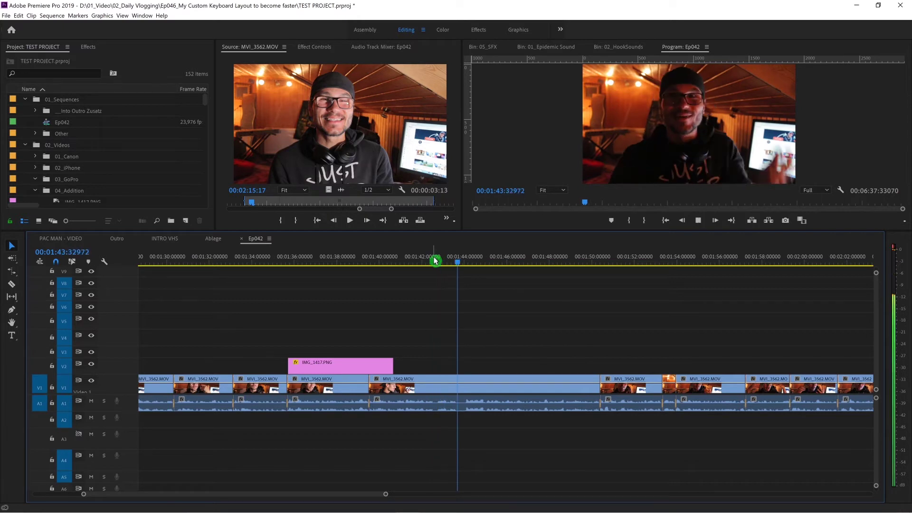
pyautogui.moveTo(433, 259); pyautogui.dragTo(423, 253)
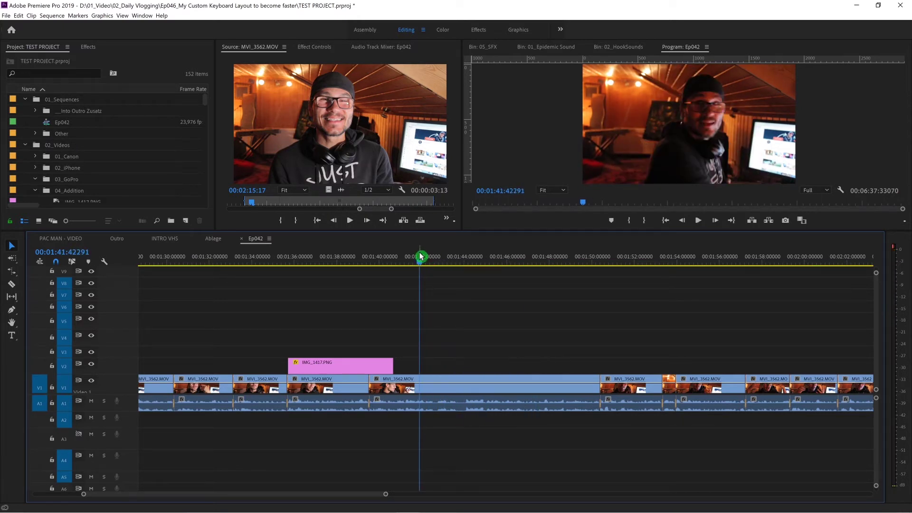
pyautogui.press('l')
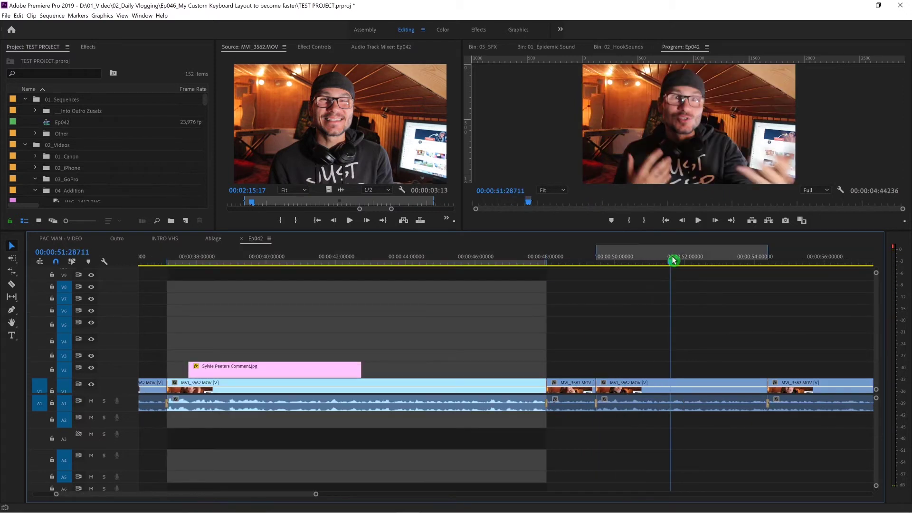
# Mark the clip at 00:00:51 with in and out points, and move the marks to the long clip beneath the image.
pyautogui.press('x')
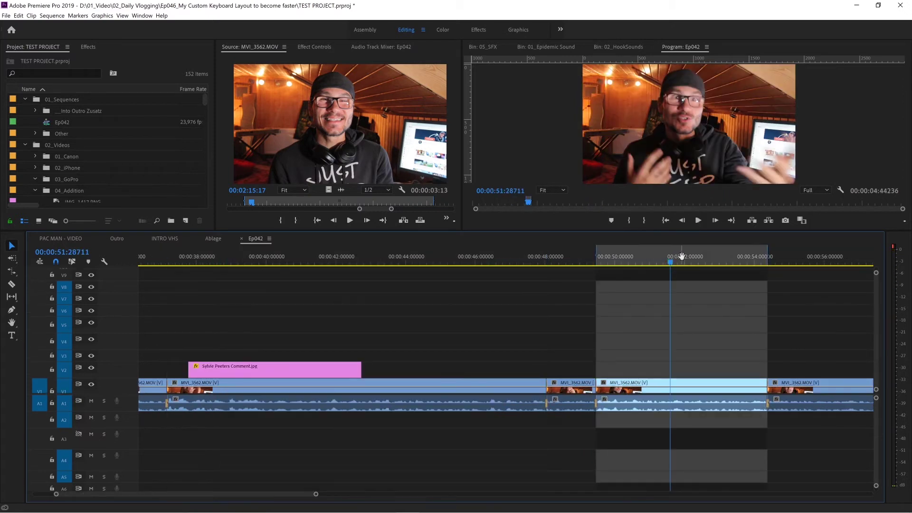
pyautogui.click(491, 259)
pyautogui.press('x')
# Mark each of the three clips following the long clip in turn, ending with the one at 00:00:55:06004.
pyautogui.click(476, 264)
pyautogui.click(573, 265)
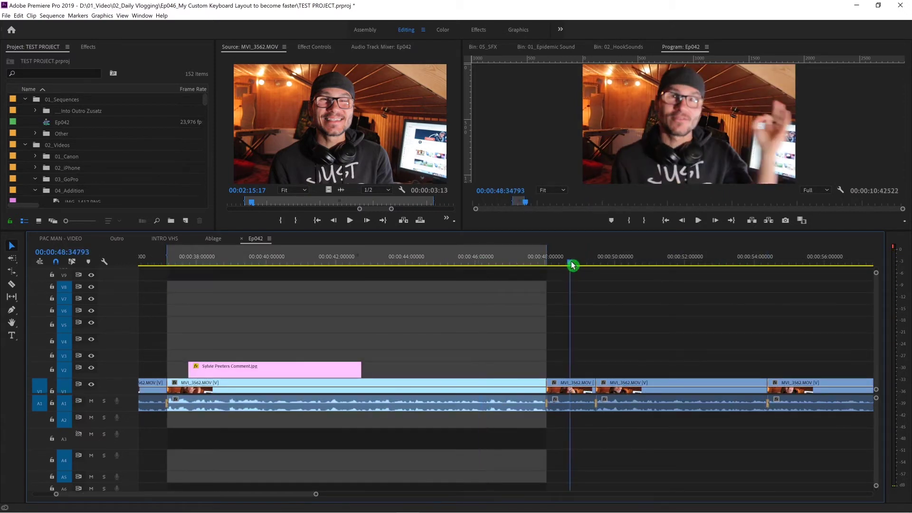
pyautogui.press('x')
pyautogui.click(661, 261)
pyautogui.press('x')
pyautogui.click(794, 253)
pyautogui.press('x')
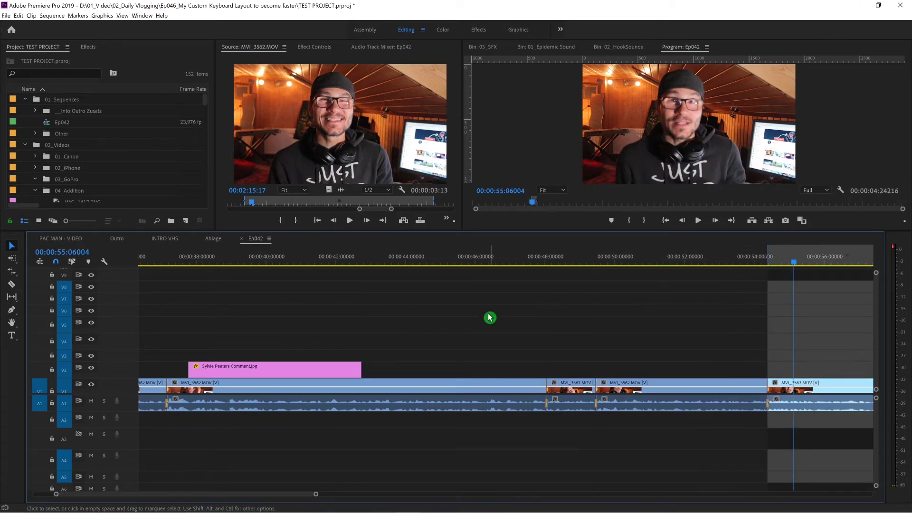
# Mark the clip at a new playhead position elsewhere on the timeline with in and out points.
pyautogui.scroll(-11, 447, 308)
pyautogui.scroll(2, 632, 298)
pyautogui.click(612, 264)
pyautogui.press('x')
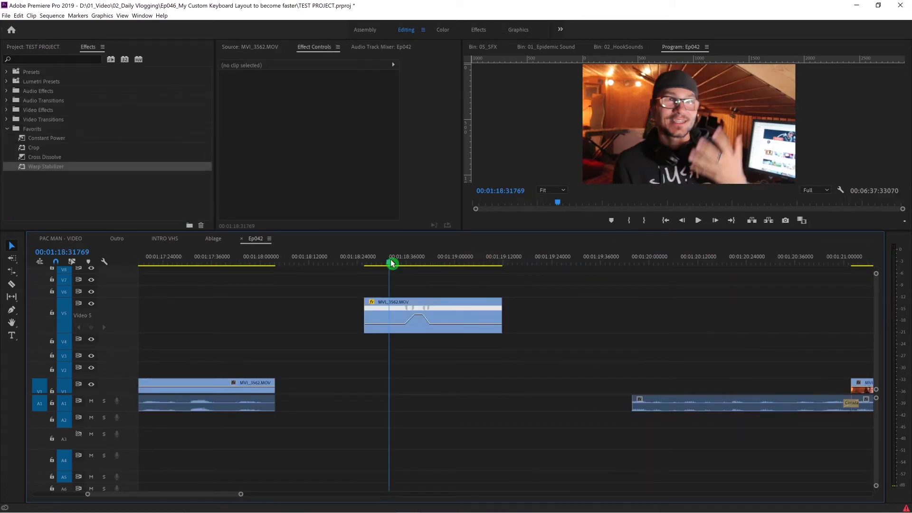
# Move the playhead to 00:01:18:26727 and split the V5 clip at four points with the Razor tool.
pyautogui.moveTo(392, 264); pyautogui.dragTo(369, 263)
pyautogui.press('c')
pyautogui.click(404, 309)
pyautogui.click(429, 310)
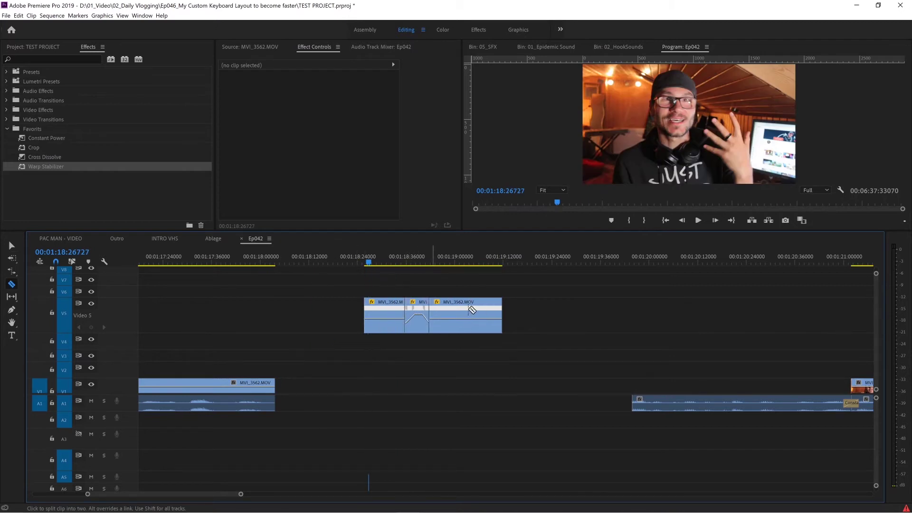
pyautogui.click(462, 310)
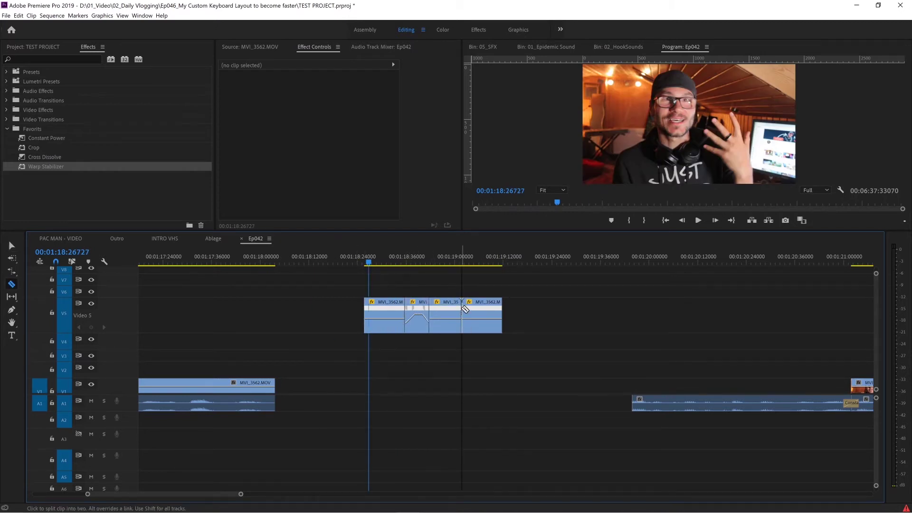
pyautogui.click(388, 311)
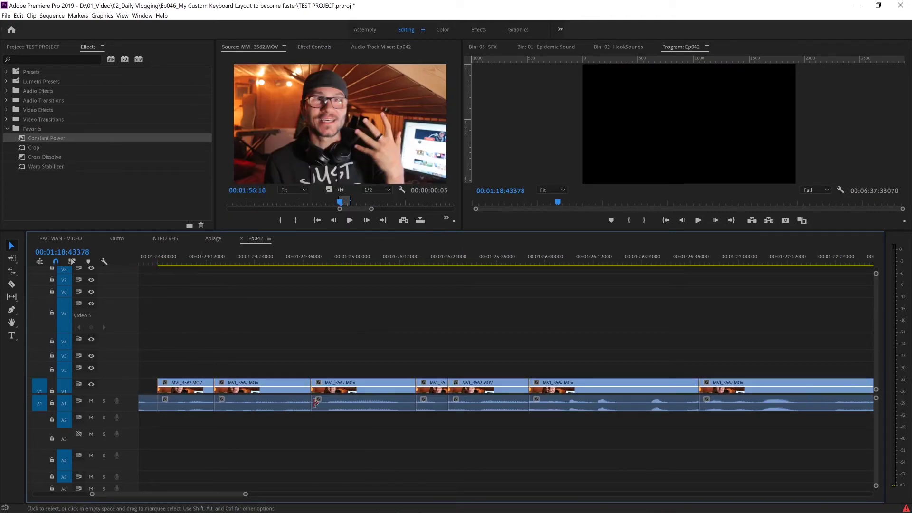
# Try Constant Power transitions at both ends of the A1 audio clip at 00:01:24:18805, and undo both.
pyautogui.moveTo(263, 437); pyautogui.dragTo(196, 409)
pyautogui.click(221, 259)
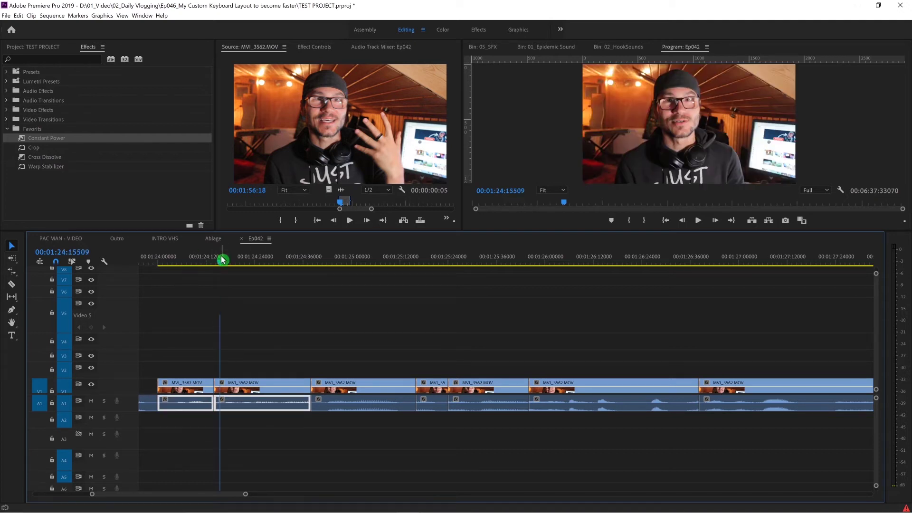
pyautogui.moveTo(296, 259); pyautogui.dragTo(233, 261)
pyautogui.moveTo(48, 142); pyautogui.dragTo(90, 166)
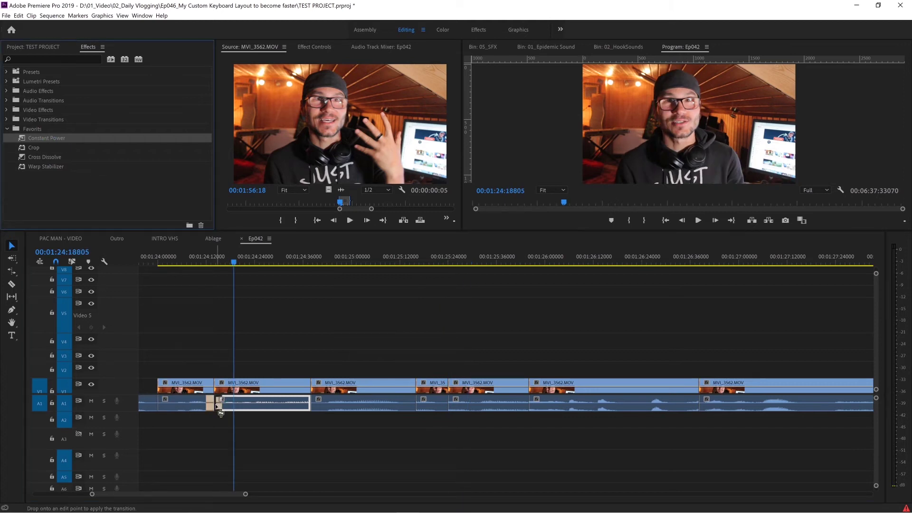
pyautogui.moveTo(217, 409); pyautogui.dragTo(216, 408)
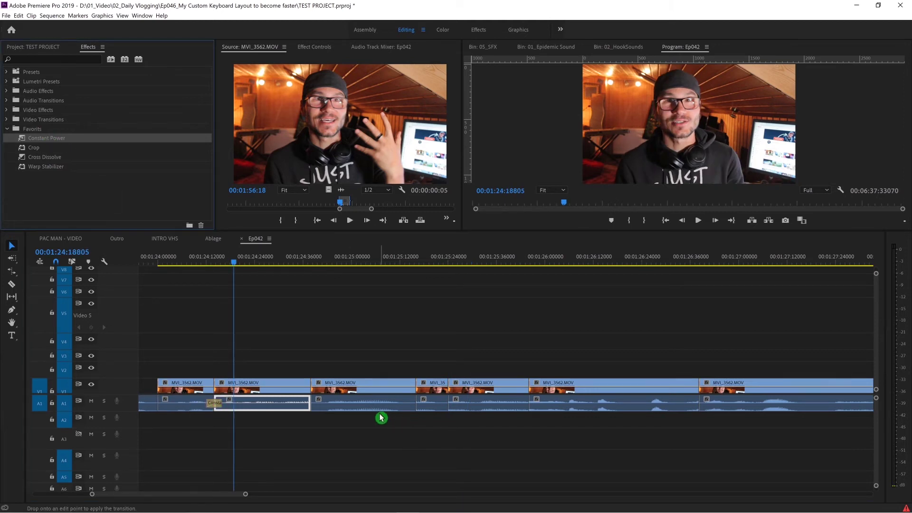
pyautogui.moveTo(311, 403); pyautogui.dragTo(311, 402)
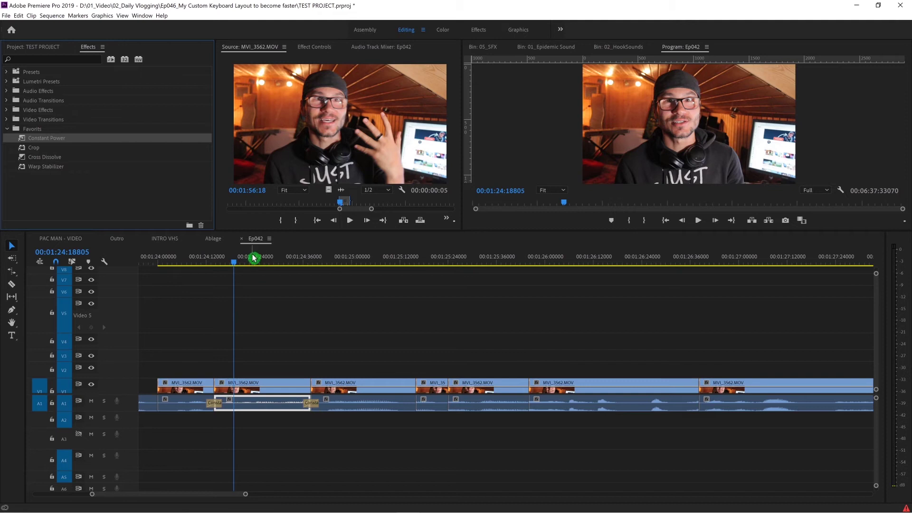
pyautogui.hotkey('ctrl', 'z')
pyautogui.hotkey('ctrl', 'z')
# Apply Constant Power transitions at once to all cuts between the A1 audio clips from 00:01:24 to 00:01:27, and reselect those clips.
pyautogui.moveTo(743, 450); pyautogui.dragTo(151, 404)
pyautogui.hotkey('shift', 'd')
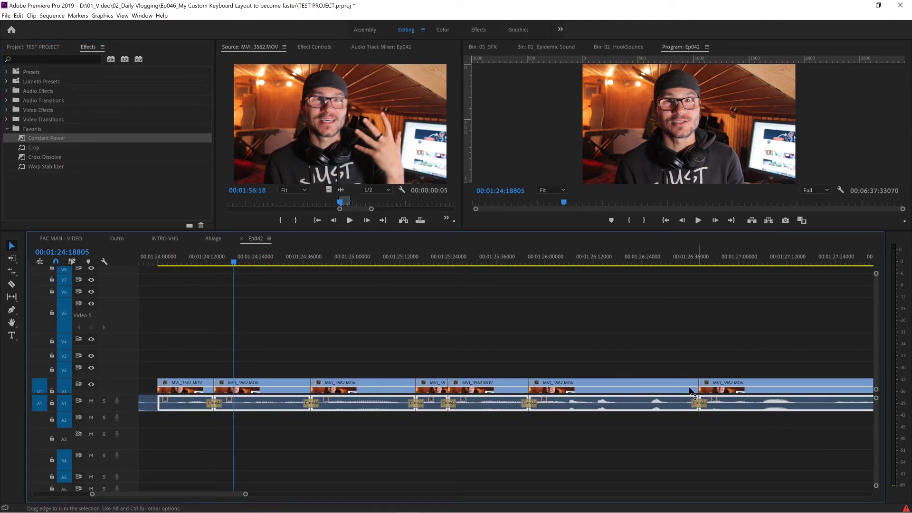
pyautogui.click(642, 342)
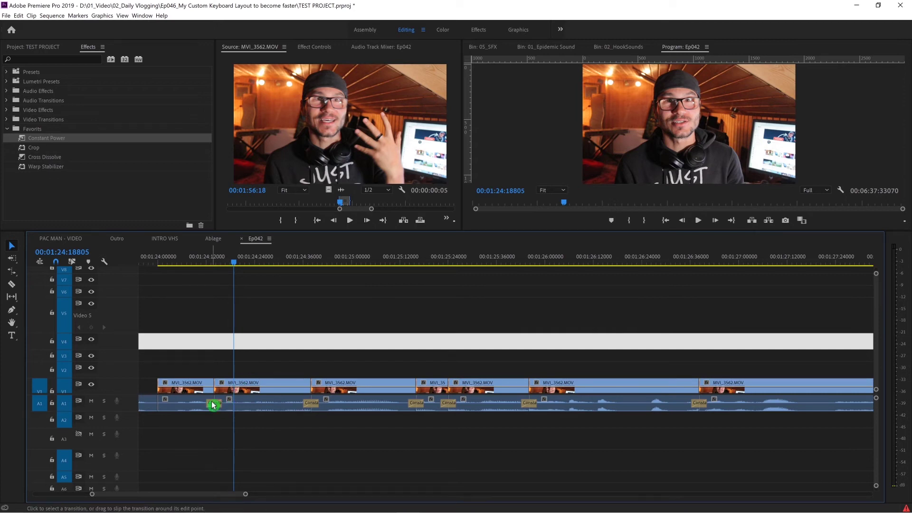
pyautogui.moveTo(760, 431); pyautogui.dragTo(156, 397)
# Open the Timeline category of the program's preferences.
pyautogui.click(61, 16)
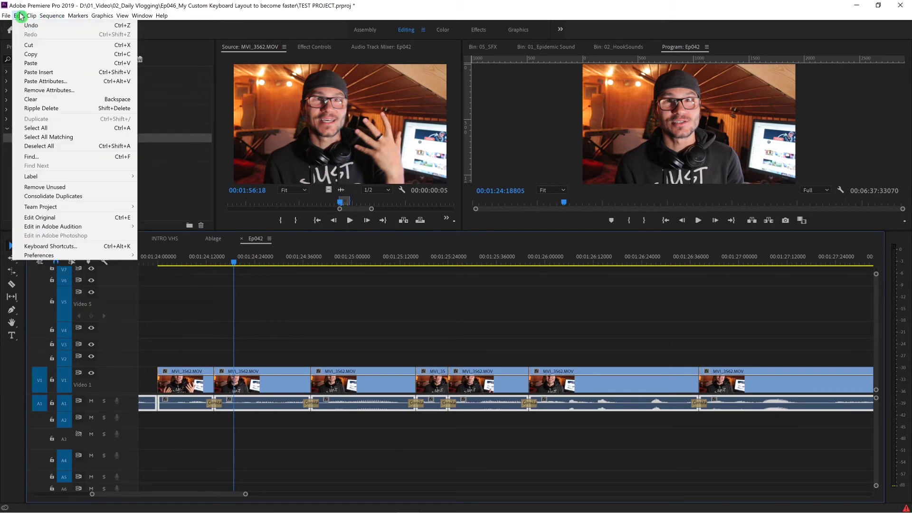
pyautogui.moveTo(71, 255)
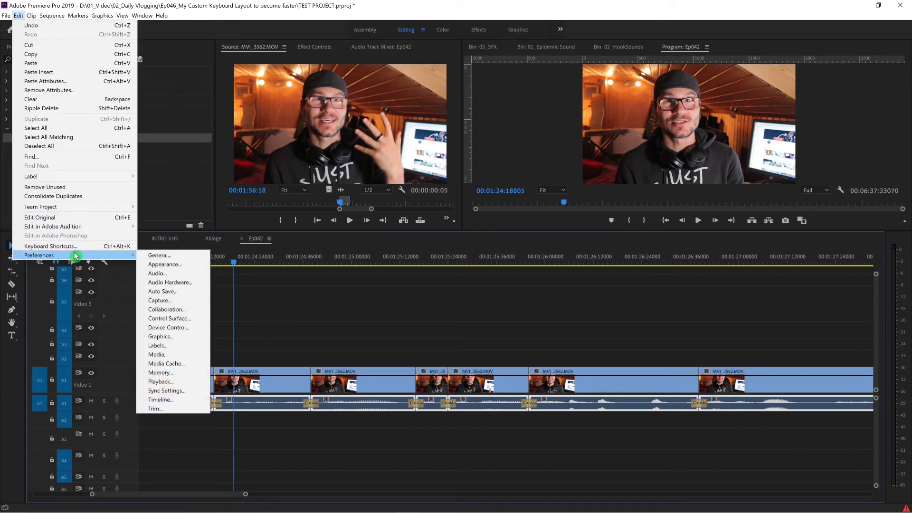
pyautogui.click(149, 256)
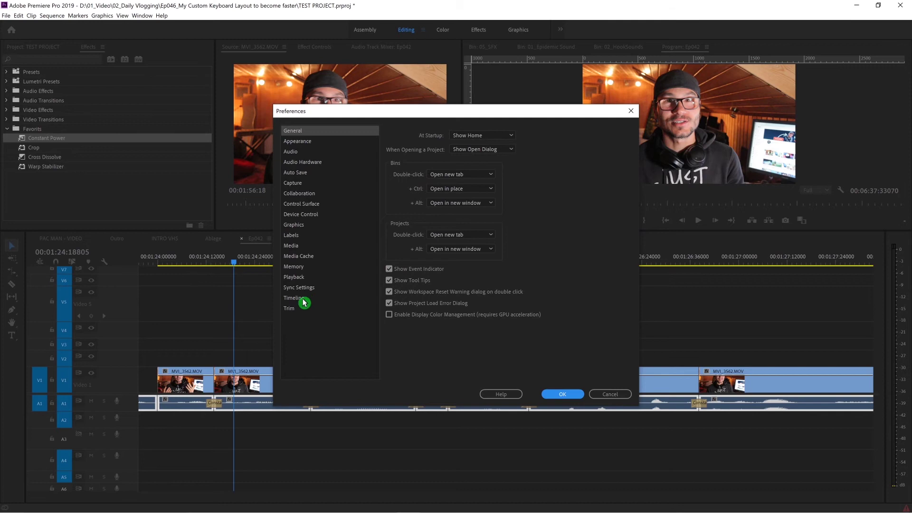
pyautogui.click(304, 301)
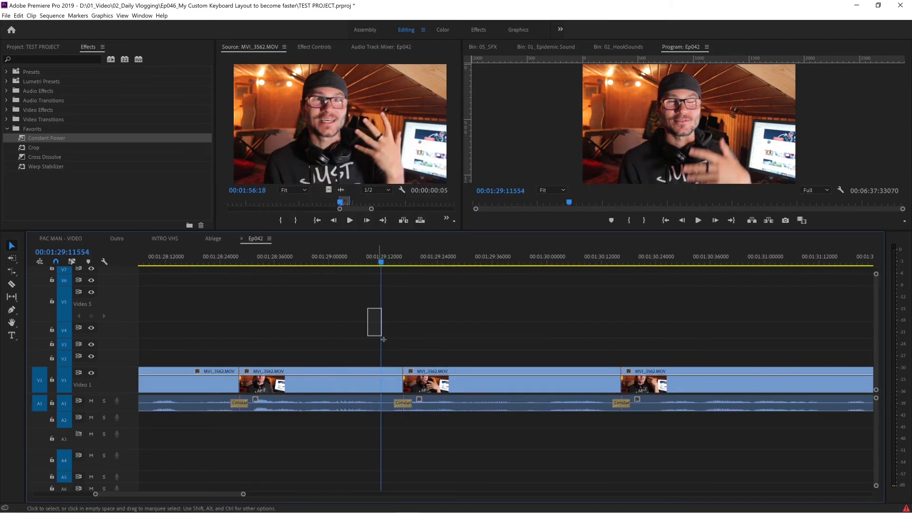
# Apply a Cross Dissolve at the V1 cut just after 00:01:29:11554 and scrub through the transition.
pyautogui.moveTo(384, 340); pyautogui.dragTo(412, 384)
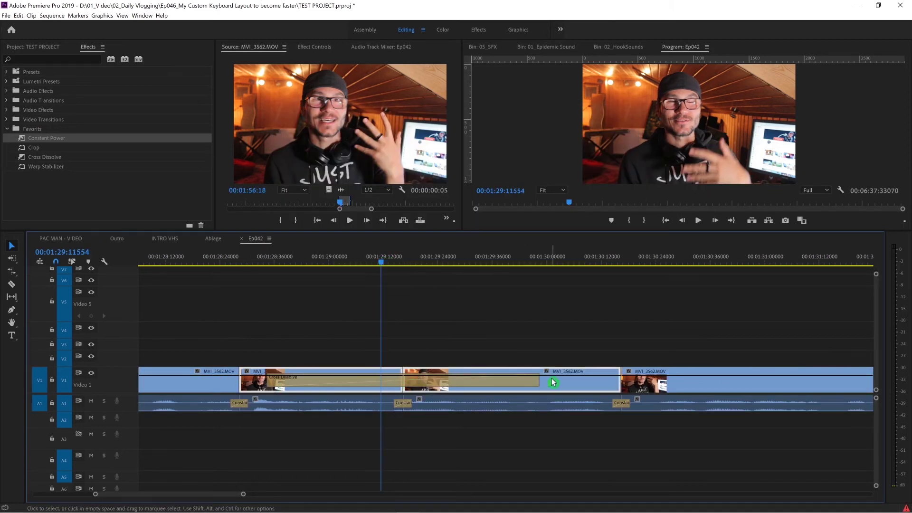
pyautogui.click(335, 341)
pyautogui.moveTo(304, 262); pyautogui.dragTo(514, 277)
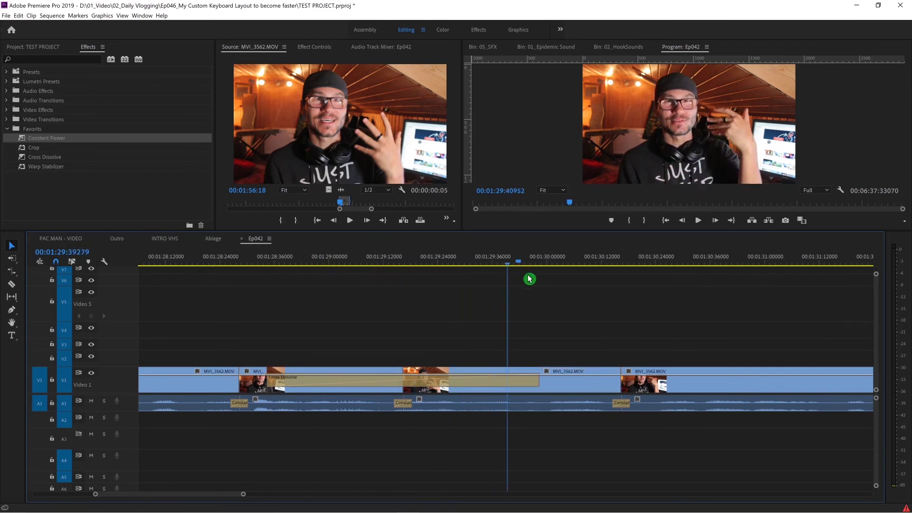